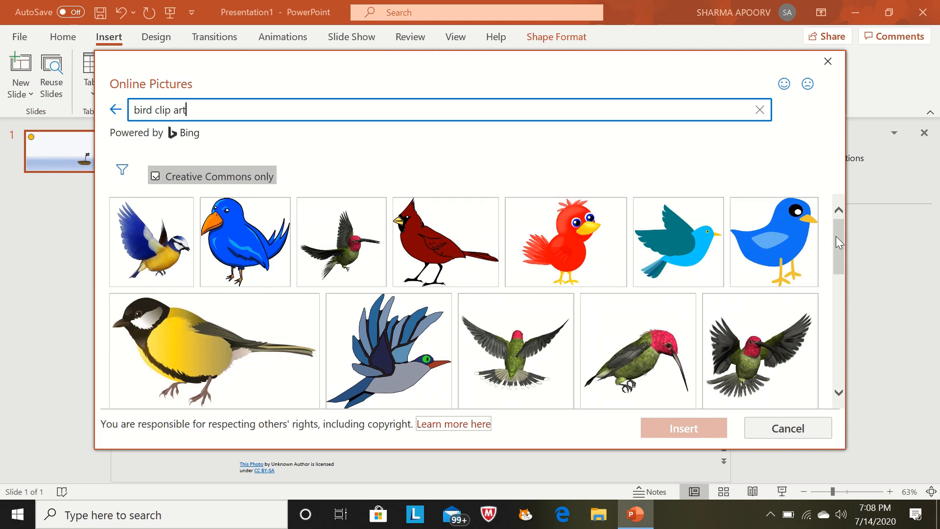
Insert the green and blue flying hummingbird from the bird clip art results and dismiss the design suggestions.
left_click_drag(836, 237, 844, 316)
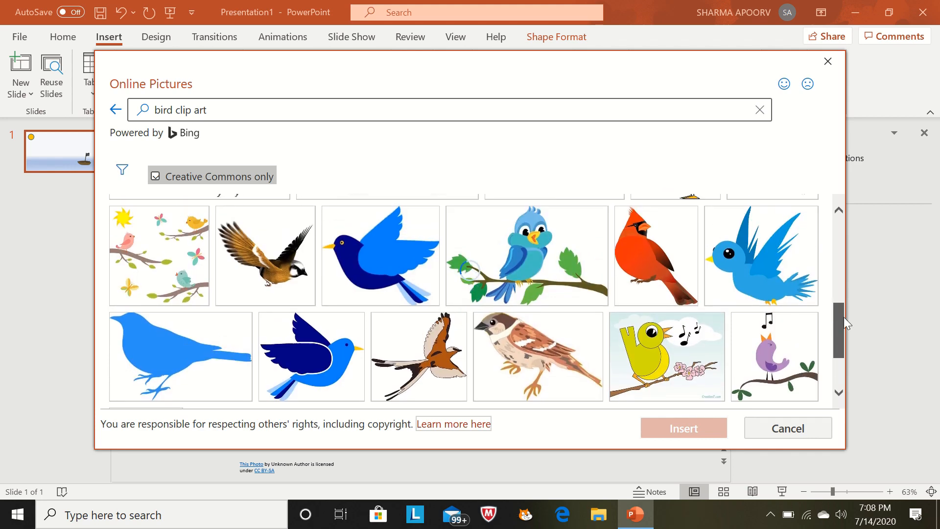
scroll(838, 280, "up", 2)
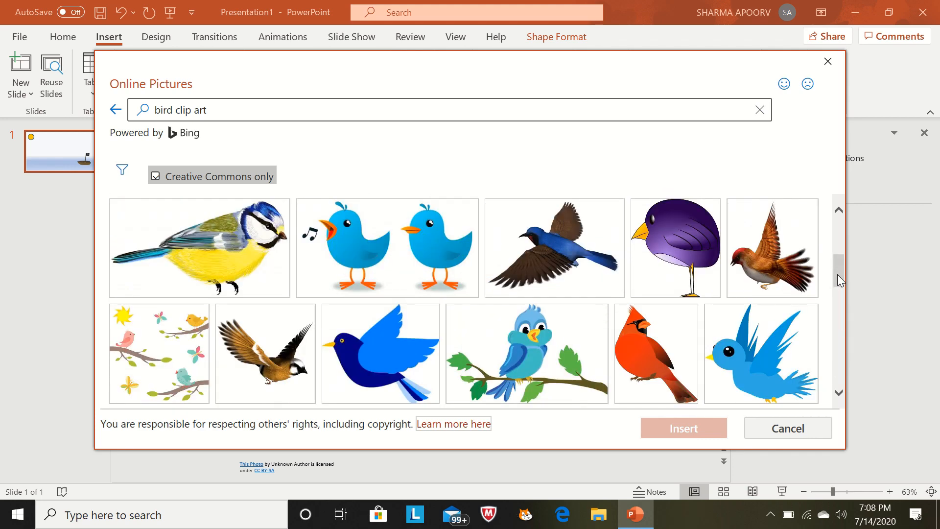
left_click_drag(839, 278, 837, 237)
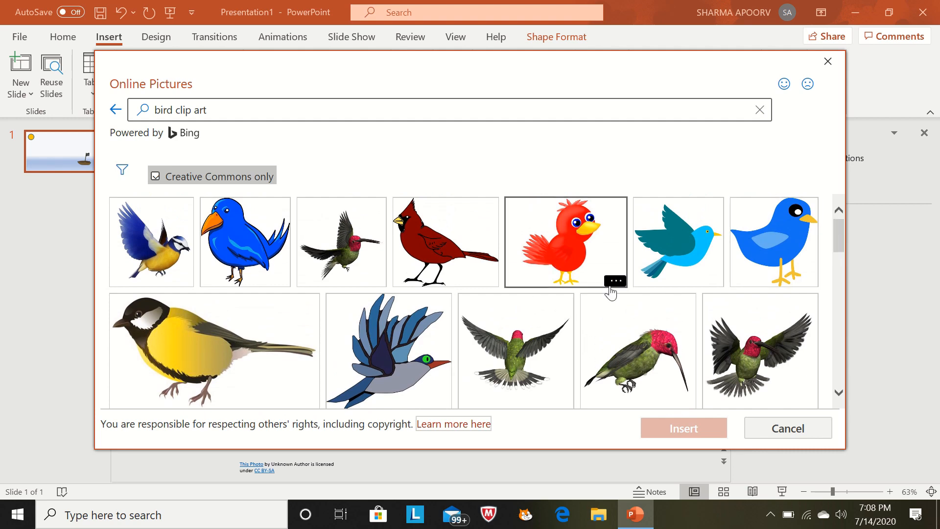
left_click_drag(840, 233, 863, 368)
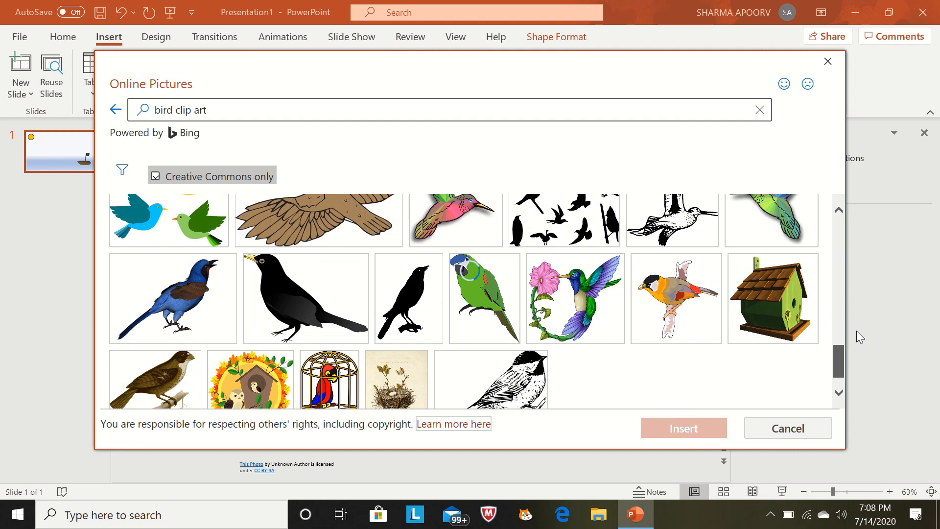
scroll(844, 330, "down", 3)
left_click_drag(841, 327, 841, 331)
left_click(639, 380)
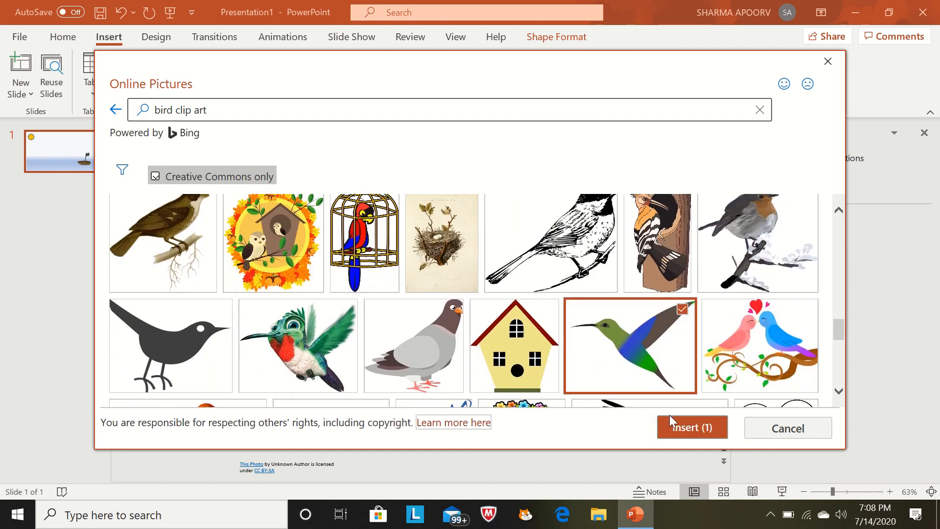
left_click(677, 429)
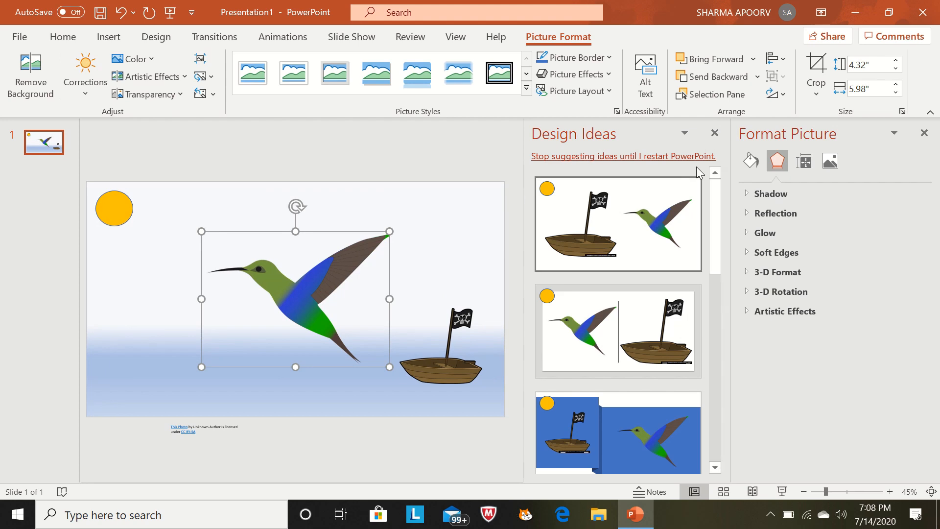
left_click(715, 133)
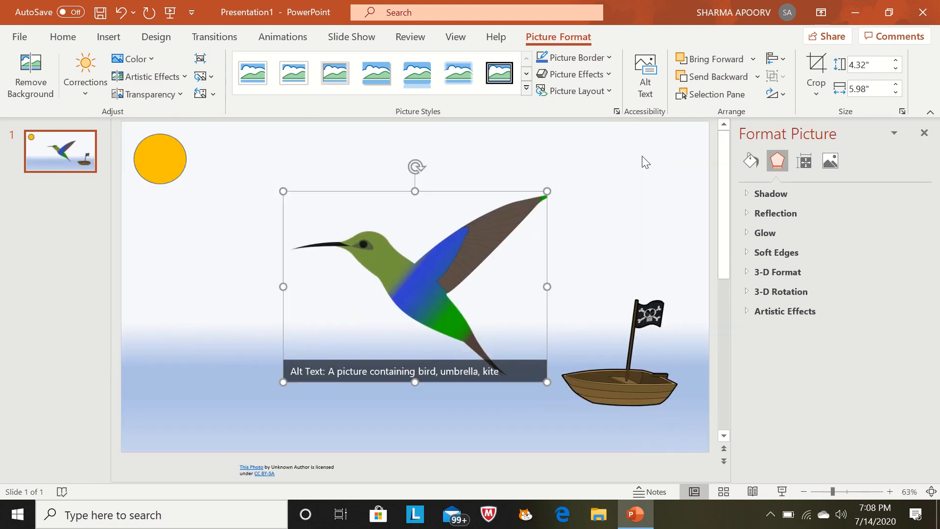
Shrink the hummingbird to about 1.11" by 1.54" and place it in the sky above the boat.
left_click(559, 278)
left_click(402, 302)
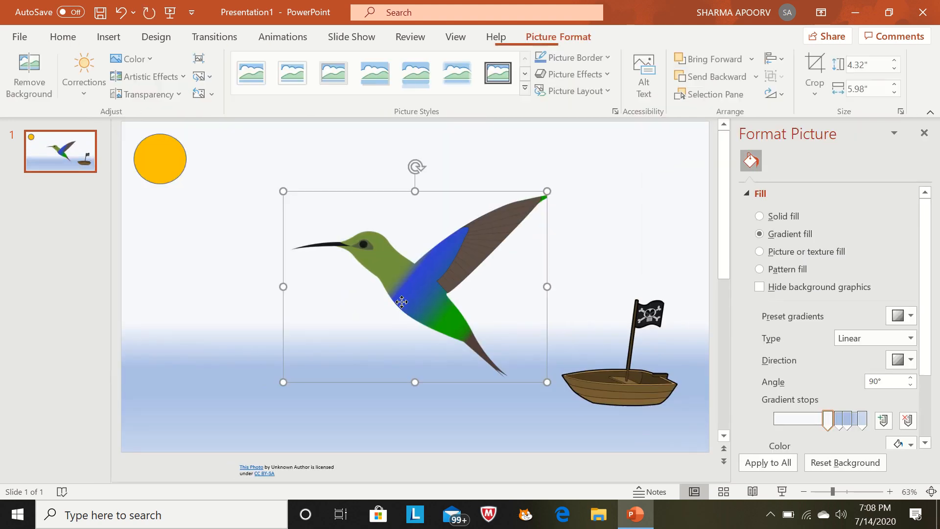
left_click_drag(547, 192, 642, 183)
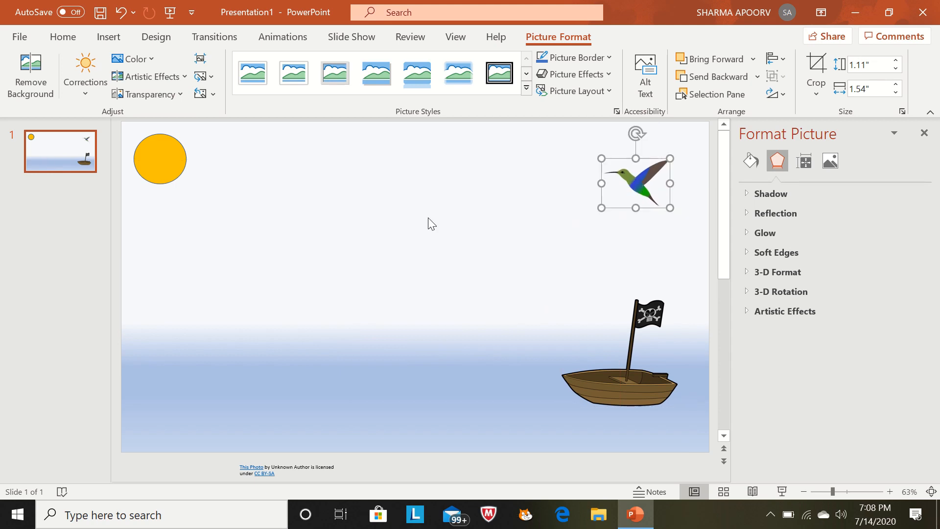
Apply a Fade animation to the sun, starting On Click with a duration of 03.50.
left_click(156, 161)
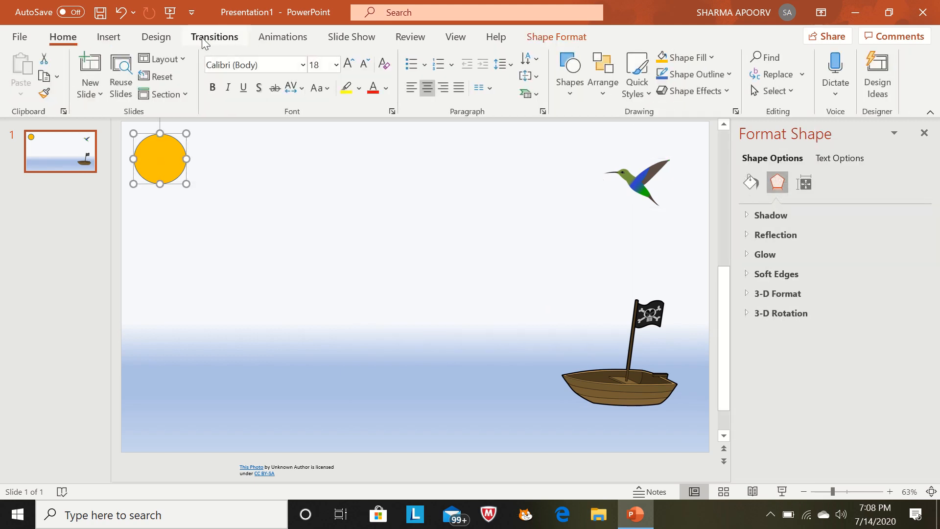
left_click(276, 39)
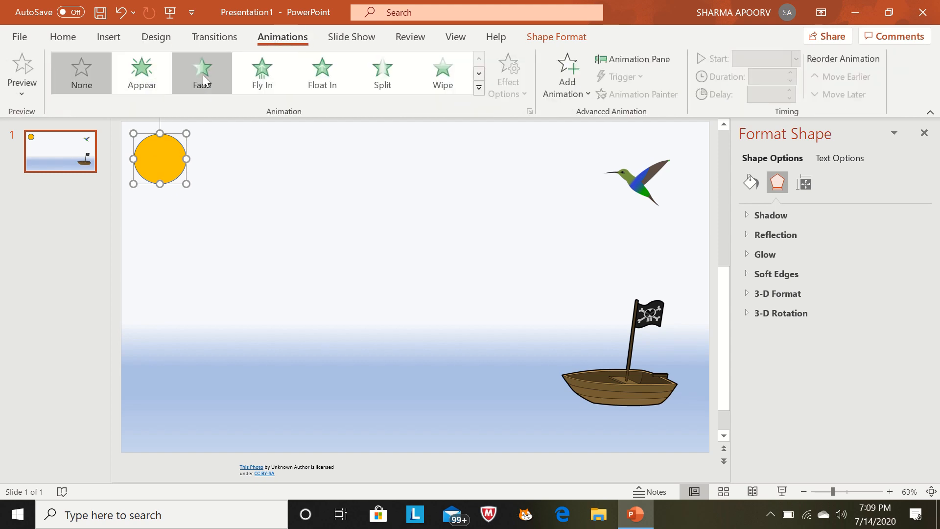
left_click(202, 74)
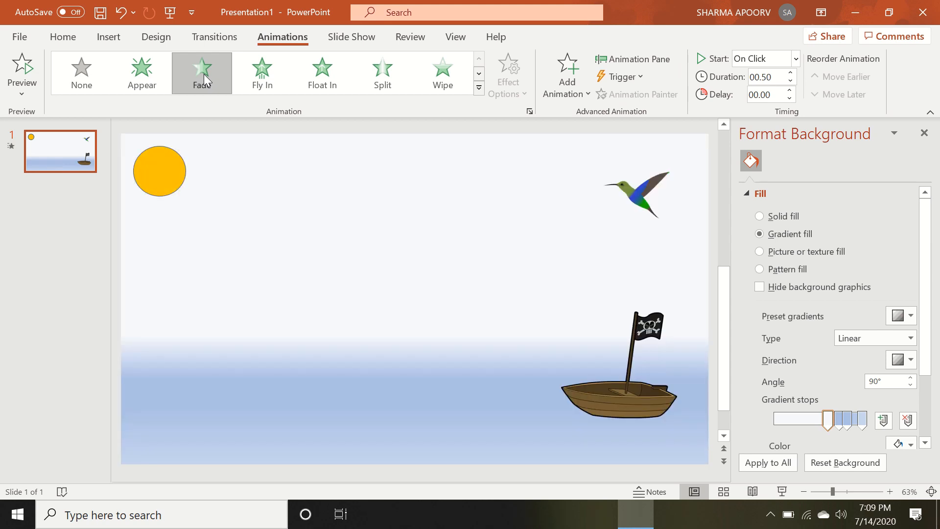
left_click(204, 75)
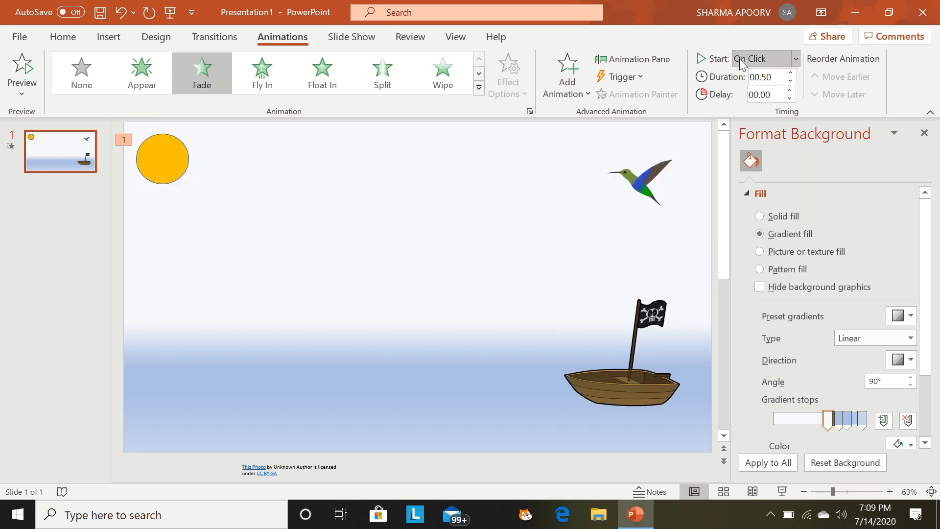
left_click(795, 59)
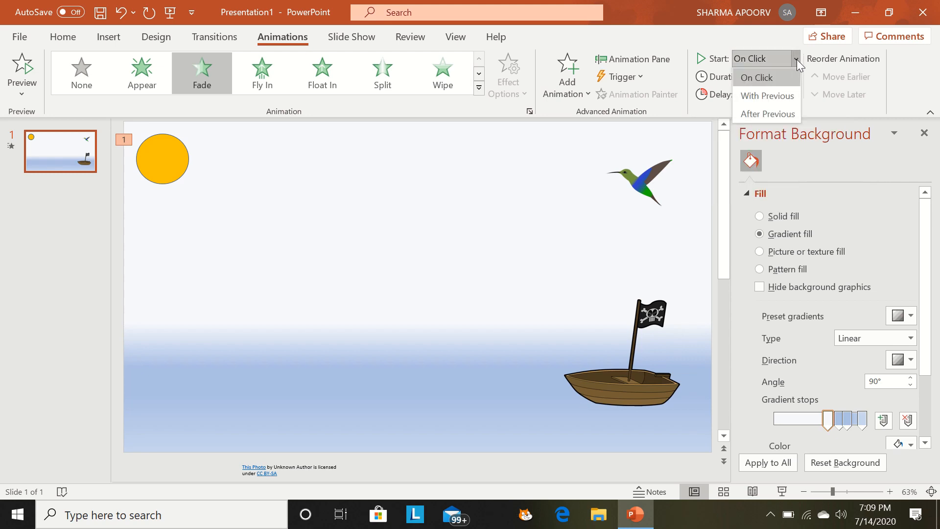
left_click(796, 59)
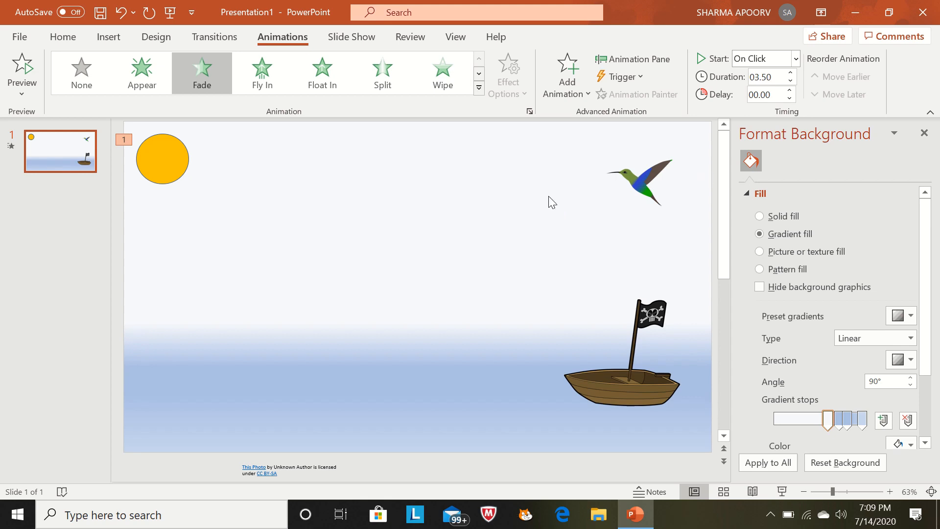
Apply a Fly In animation to the hummingbird and move it over the sun.
left_click(630, 182)
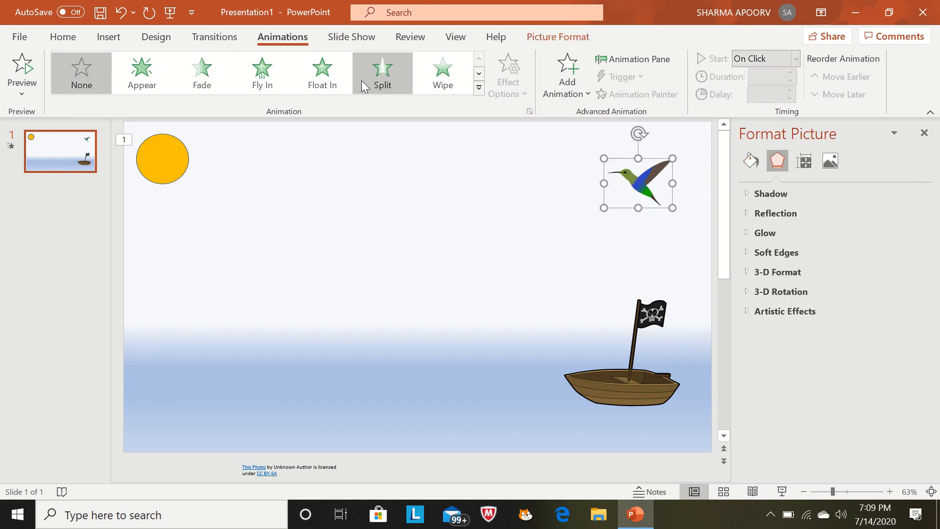
left_click(260, 71)
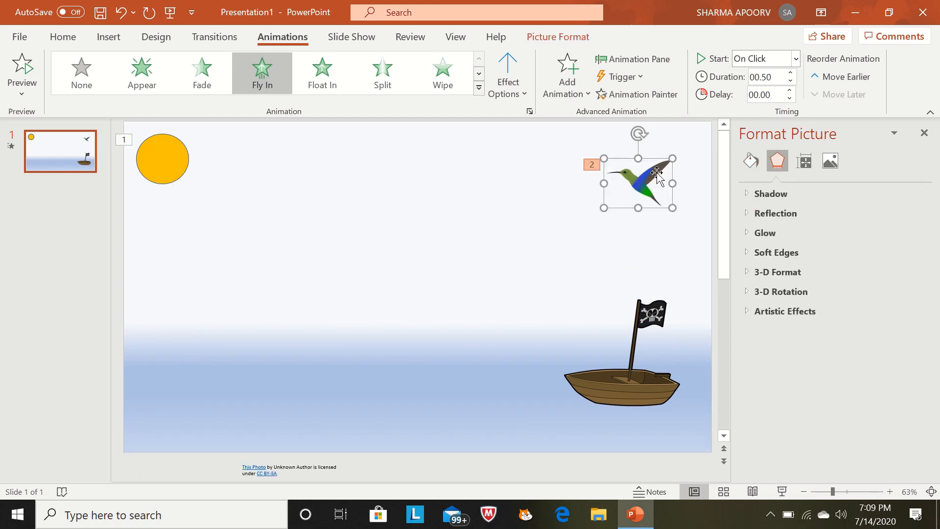
left_click_drag(644, 184, 177, 162)
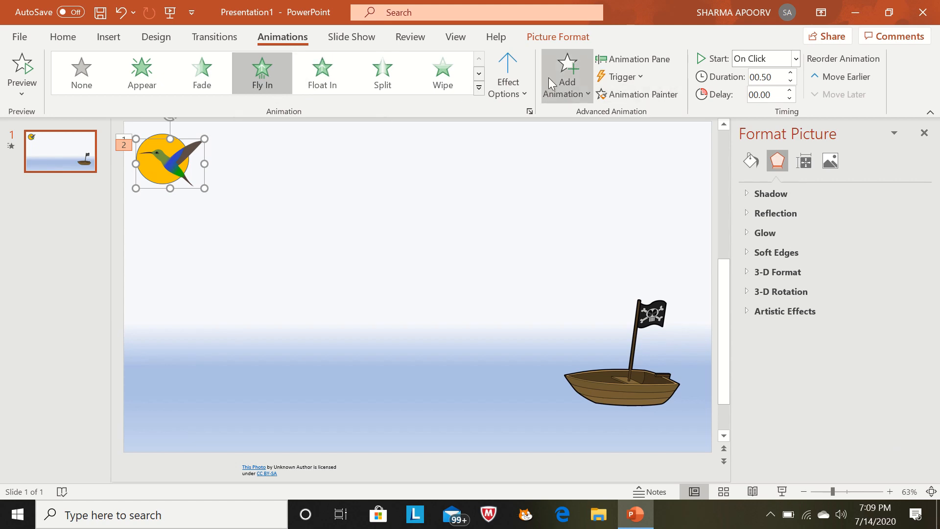
Set the hummingbird's Fly In direction to From Right.
left_click(527, 93)
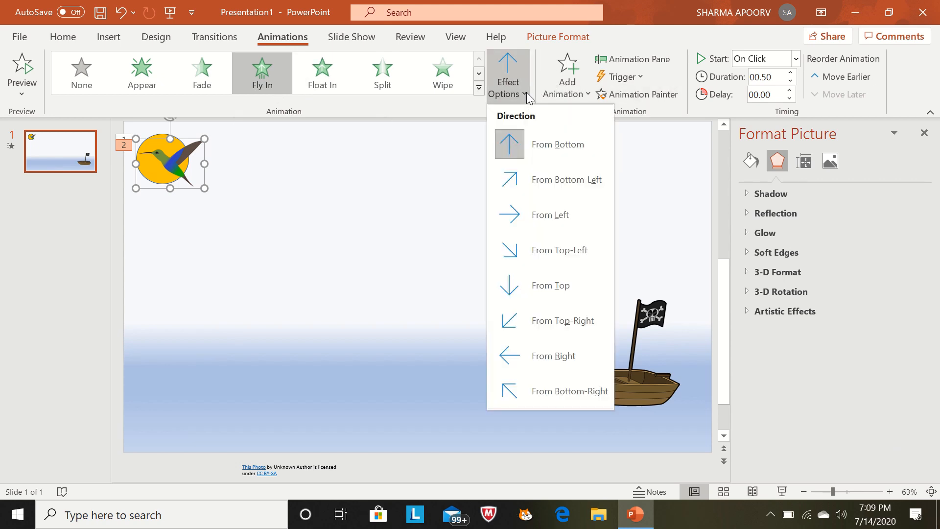
left_click(578, 222)
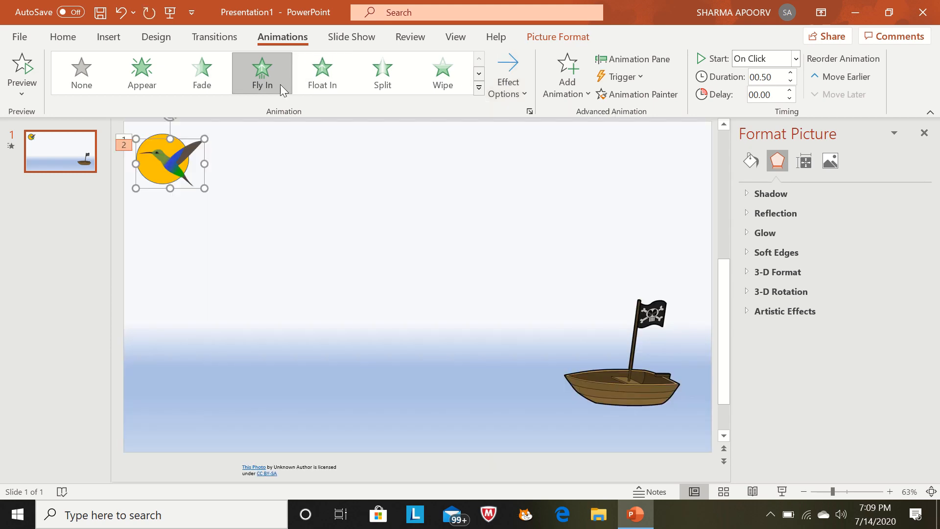
left_click(502, 99)
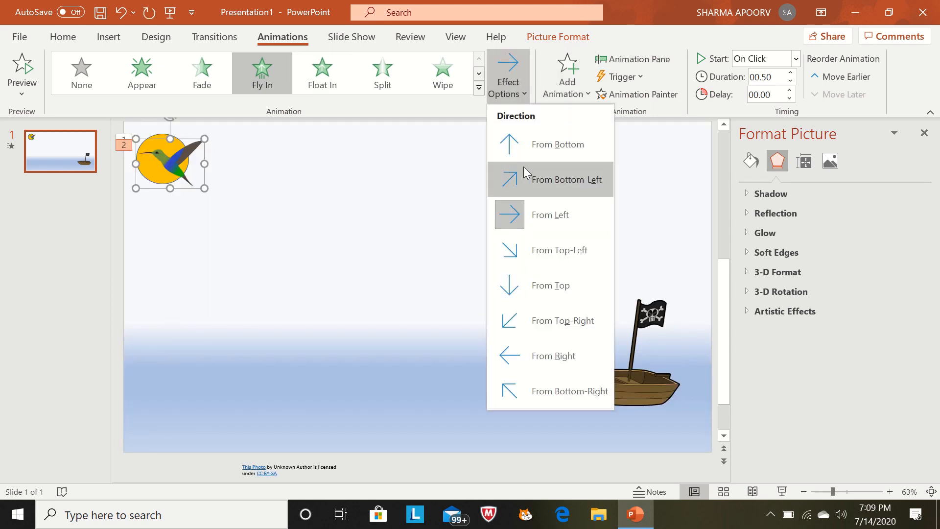
left_click(561, 354)
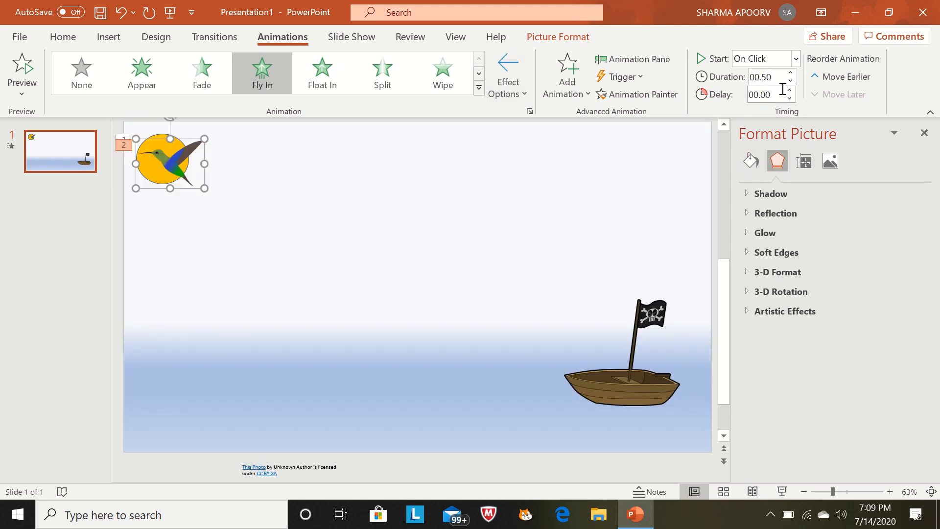
Set the hummingbird animation's duration to 03.25 and make it start With Previous.
left_click(790, 72)
left_click(789, 72)
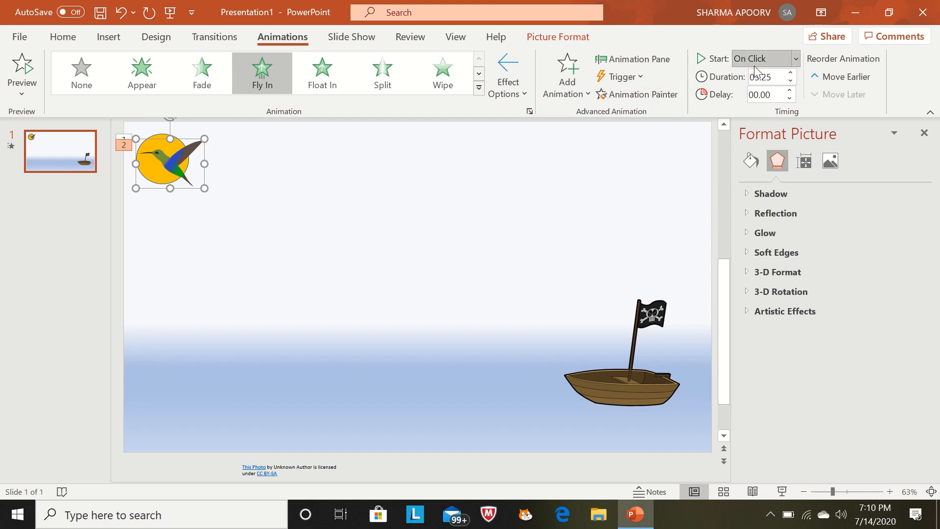
left_click(796, 58)
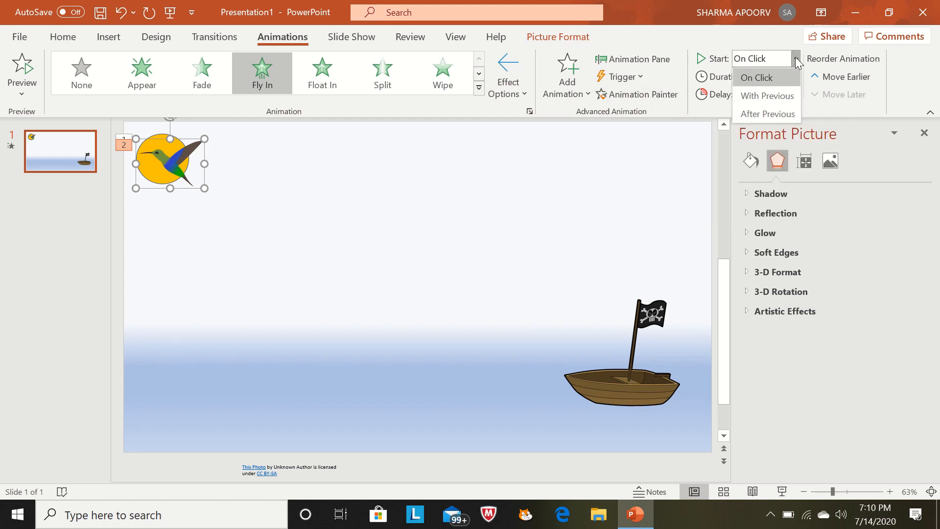
left_click(777, 94)
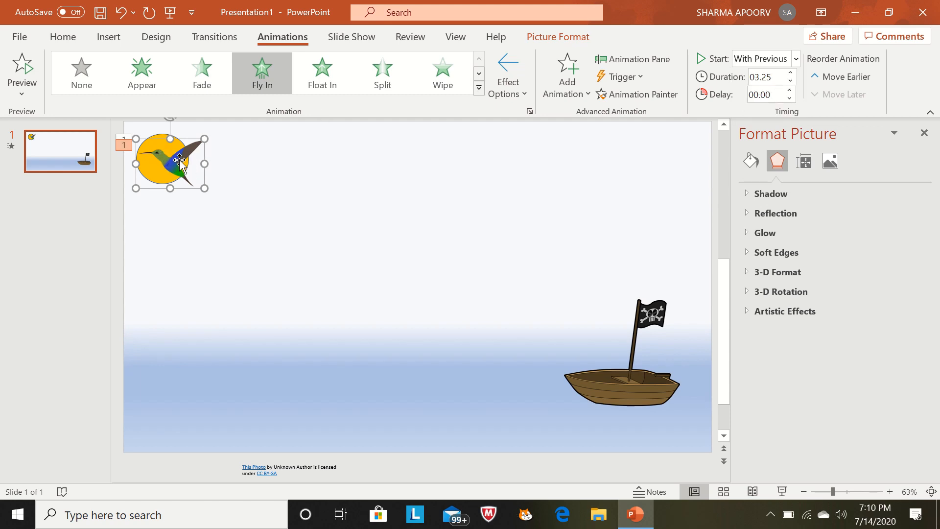
Move the boat to the left end of the water and apply a Fly In animation From Right.
left_click(605, 391)
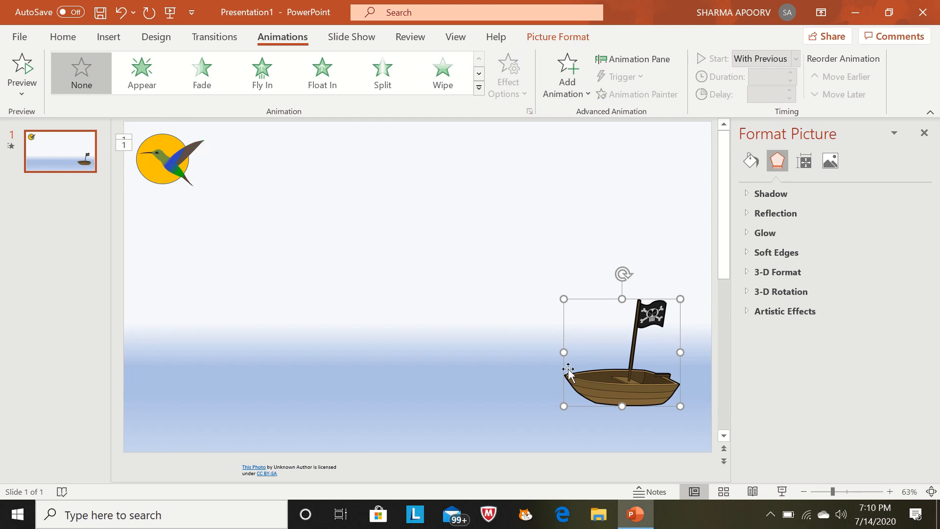
left_click_drag(657, 394, 227, 413)
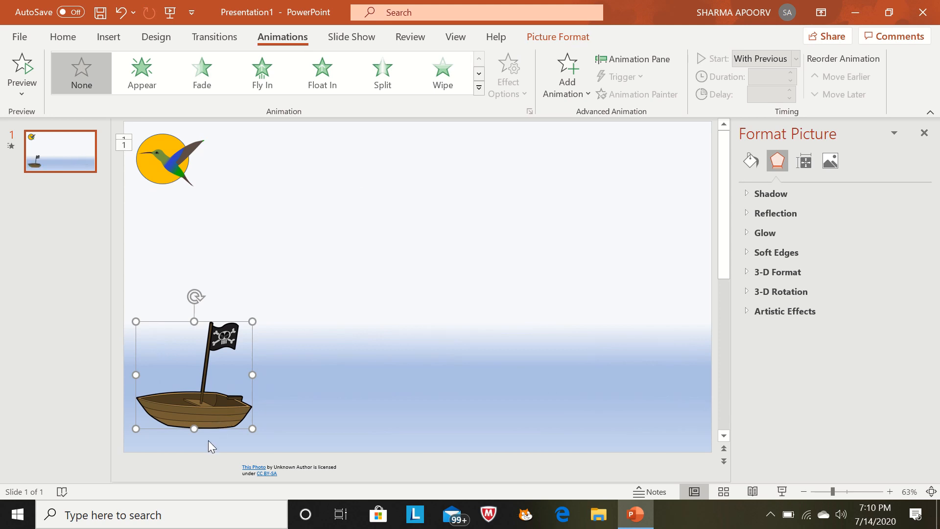
left_click(273, 73)
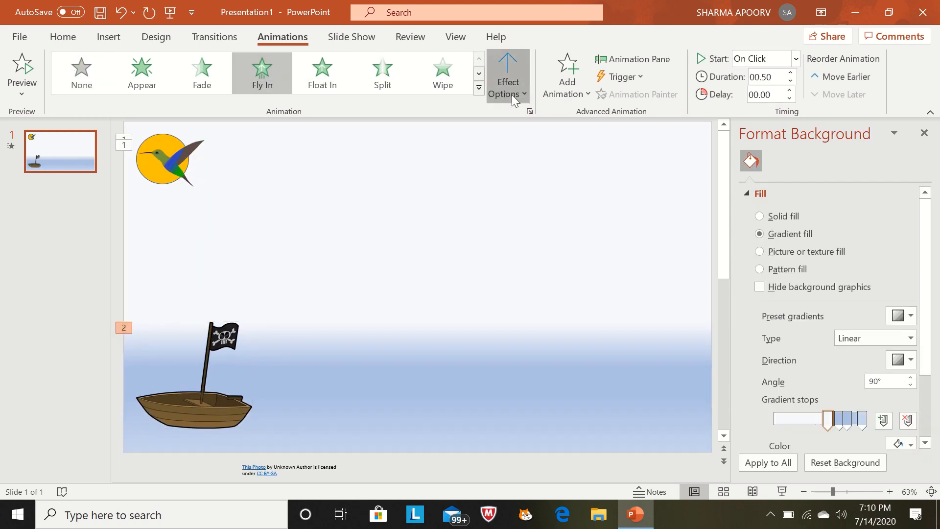
left_click(512, 94)
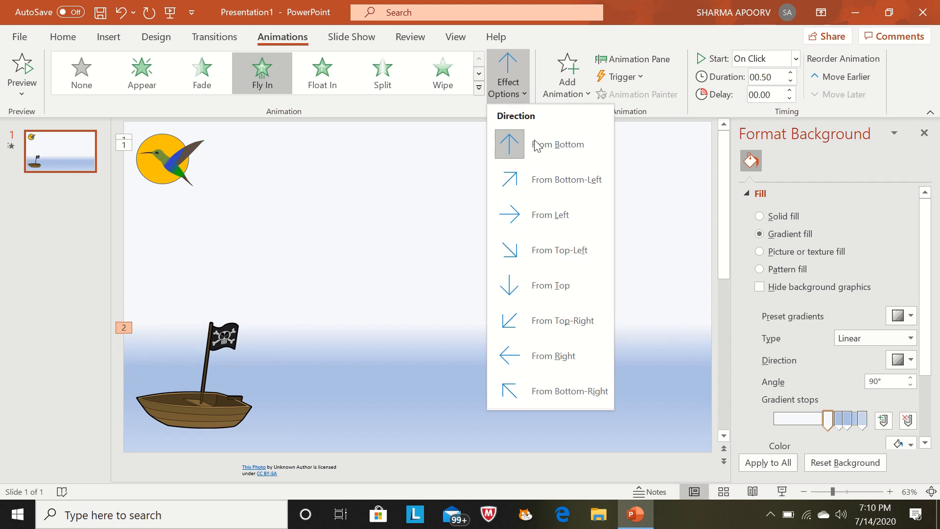
left_click(580, 366)
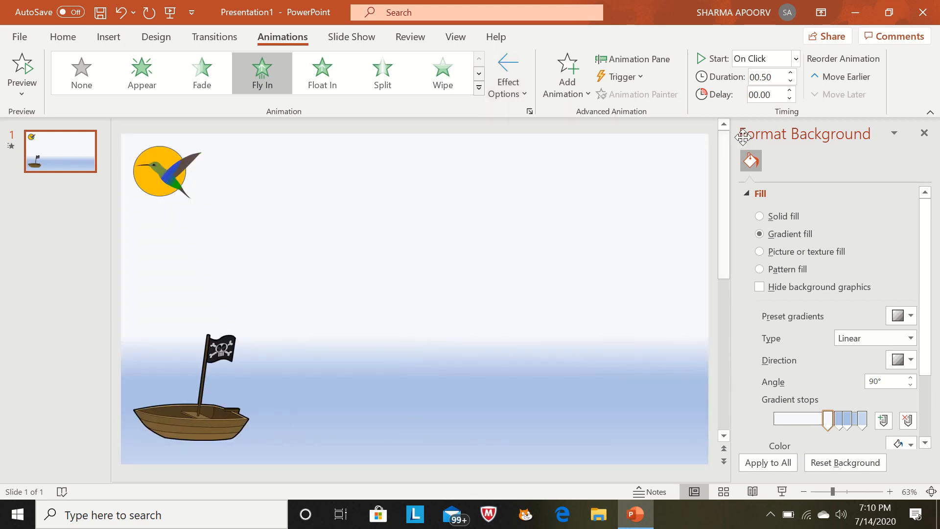
Set the boat animation's duration to 03.00 and make it start With Previous.
left_click(791, 72)
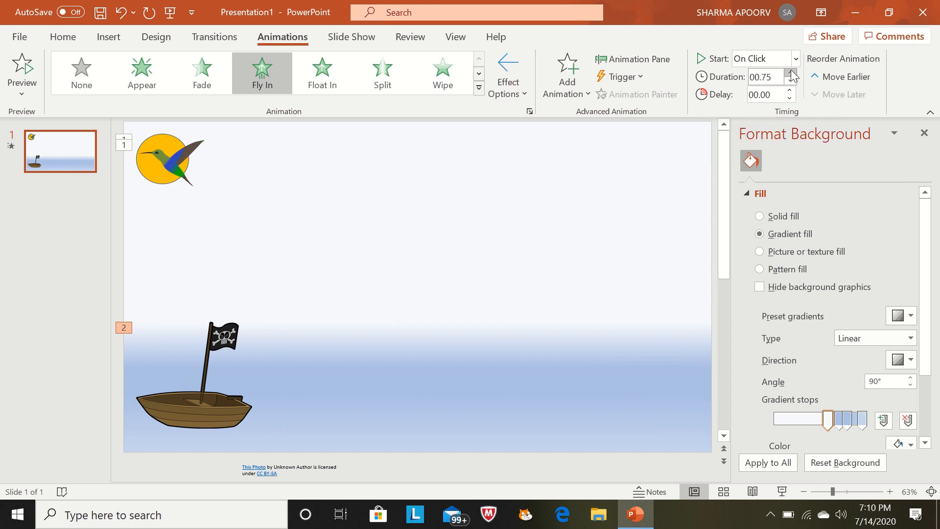
left_click(790, 72)
left_click(790, 73)
left_click(791, 72)
left_click(790, 72)
left_click(791, 72)
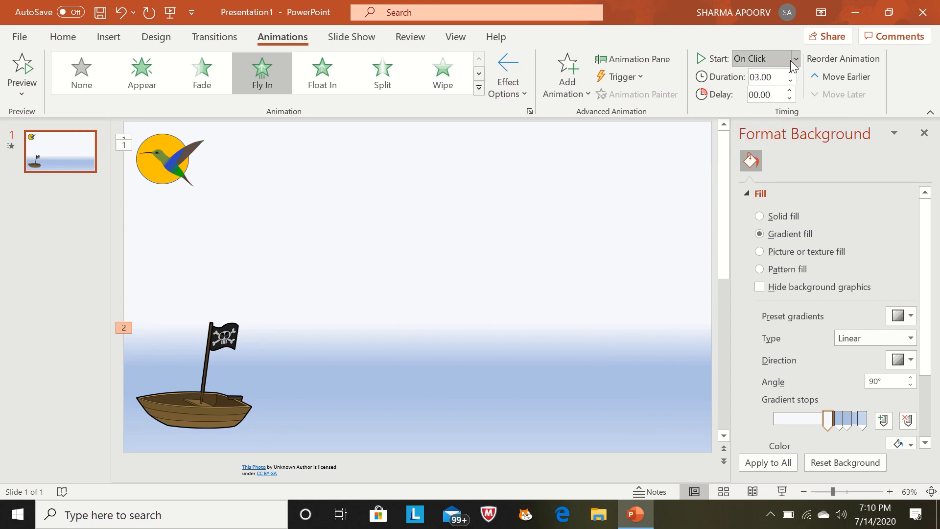
left_click(797, 60)
left_click(773, 96)
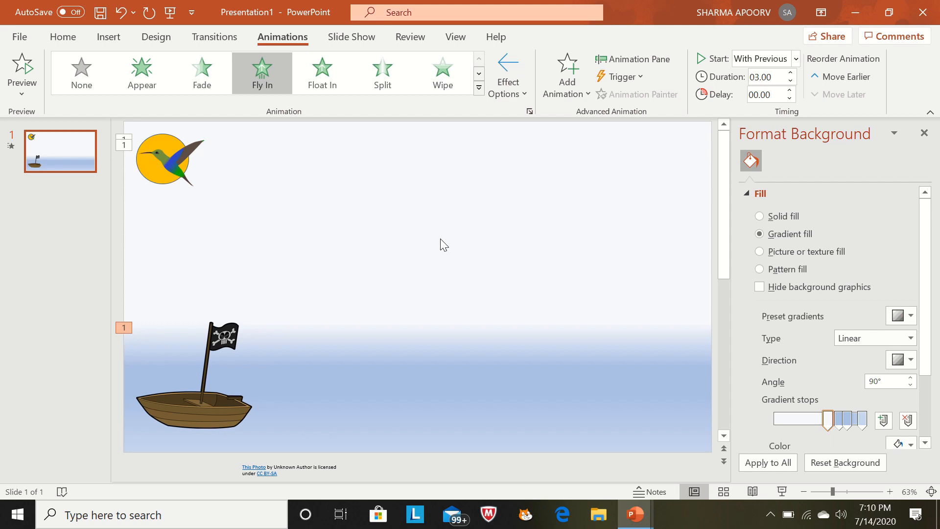
Play the slide show from the beginning to check the sun, bird and boat animations, and return to editing.
key("F5")
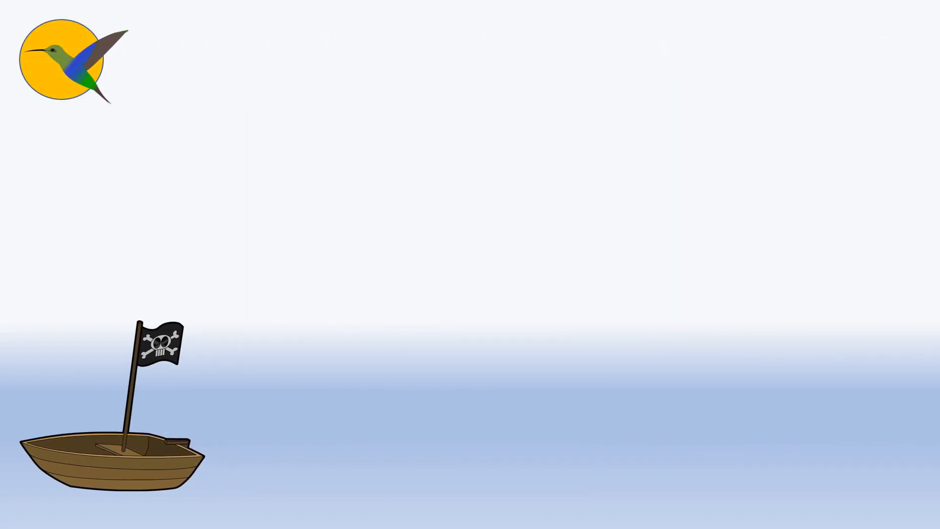
key("Right")
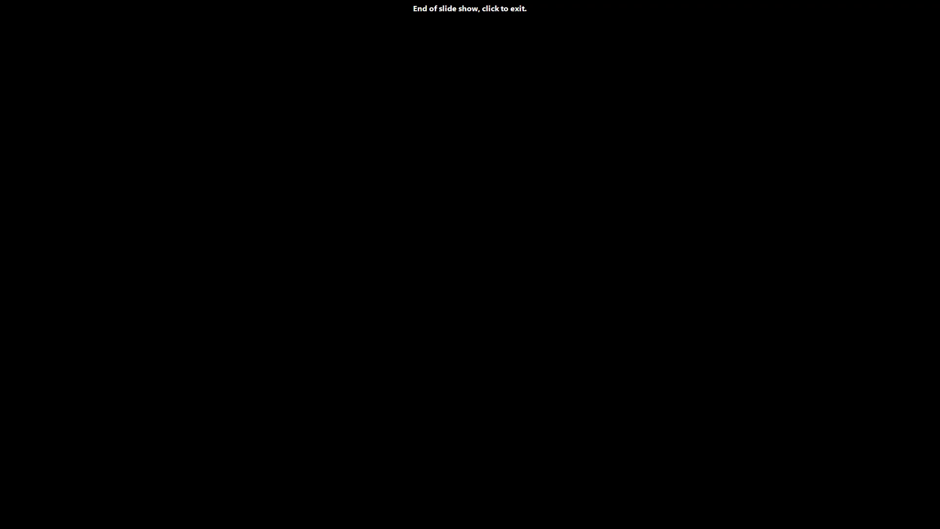
key("Right")
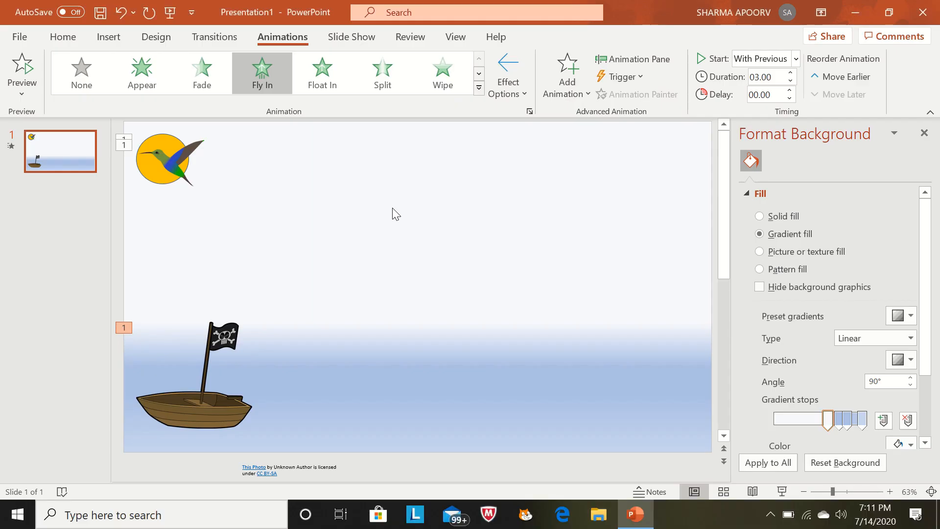